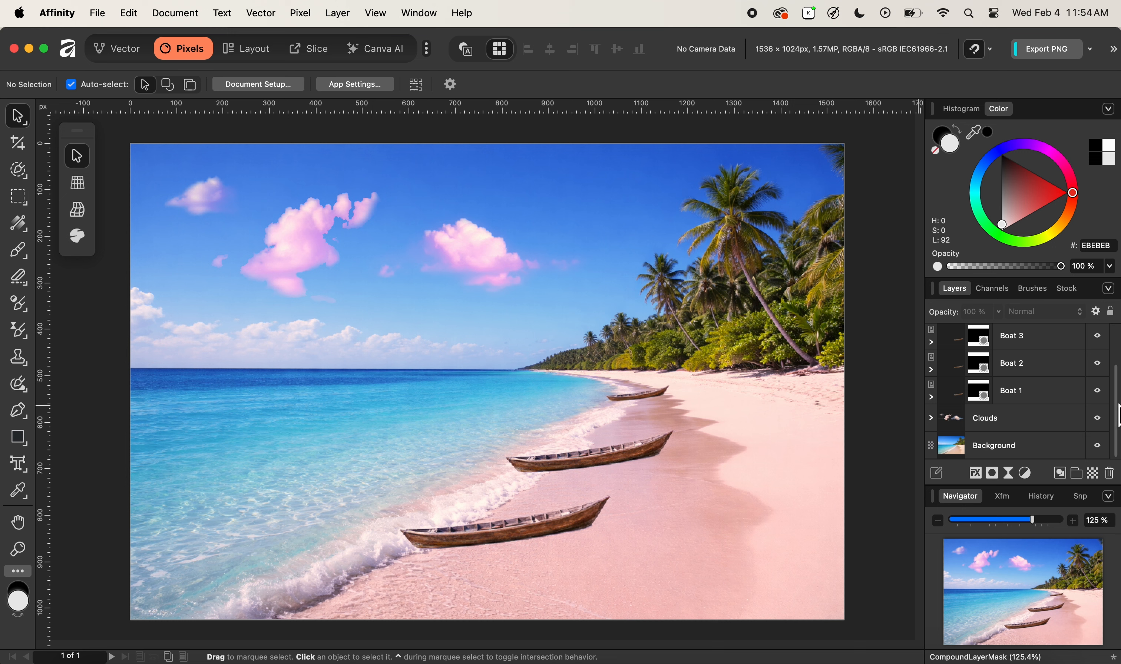
Isolate the Boat 2 layer to view its contents alone, and return to the full image by selecting the White Balance Adjustment.
scroll(1119, 409, up, 3)
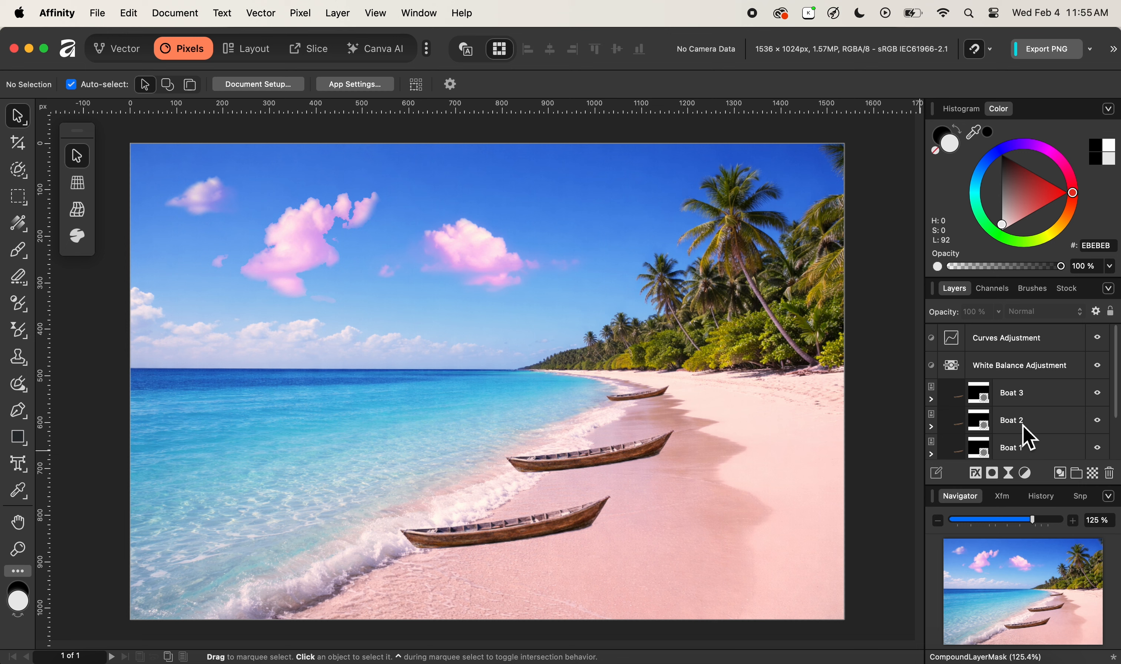
click(1026, 438)
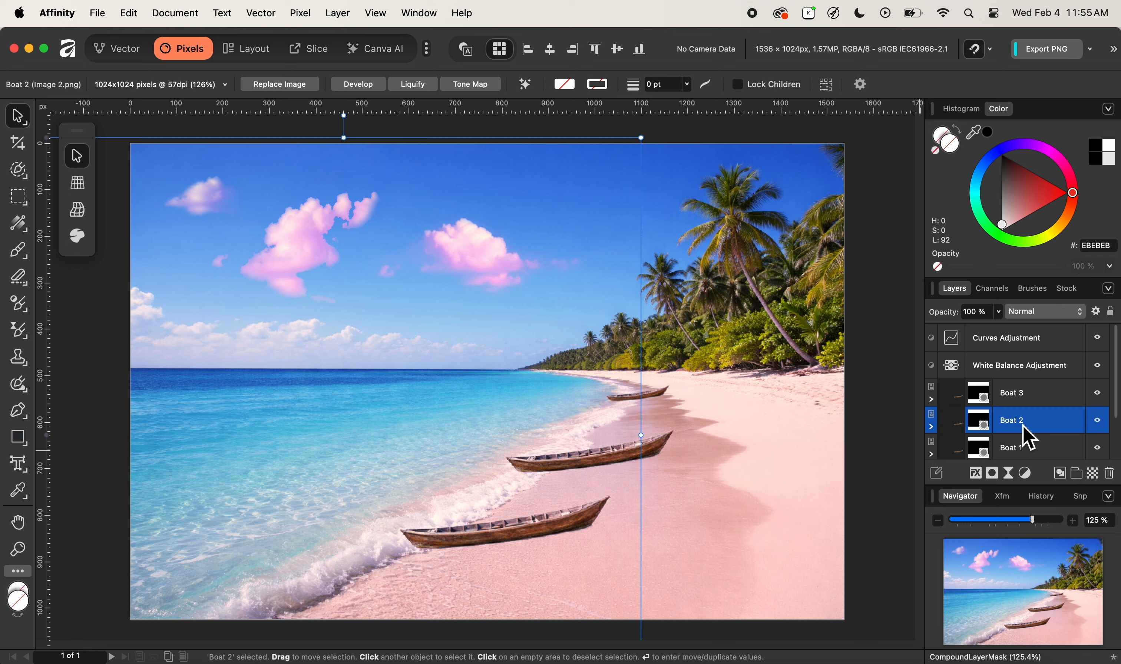
key(alt)
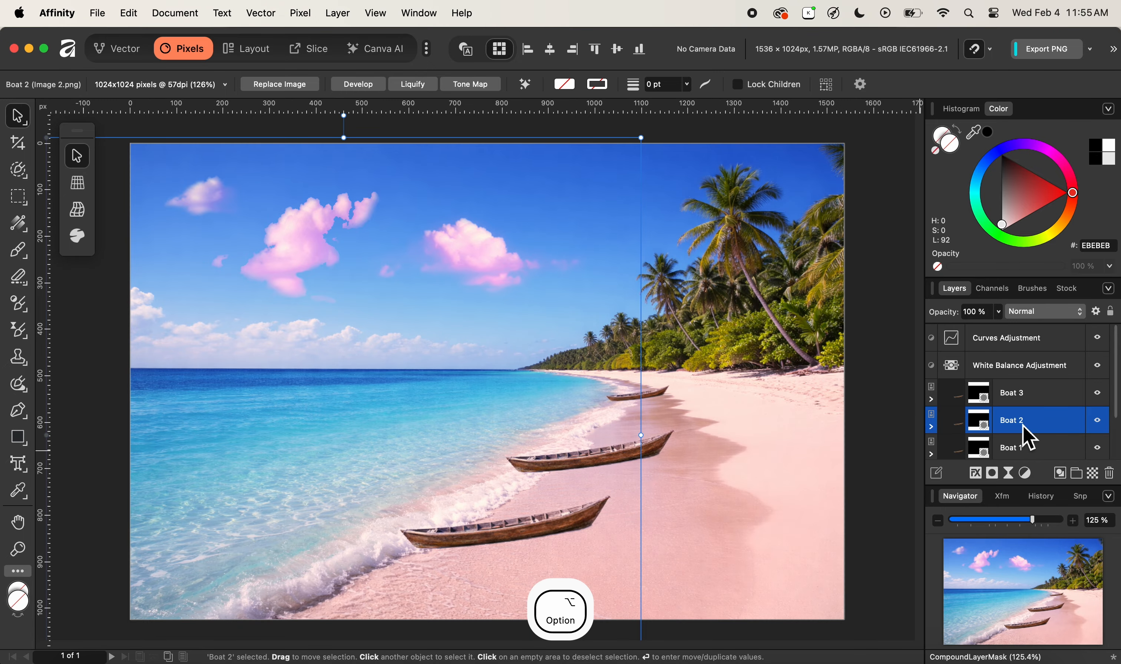
alt+click(962, 426)
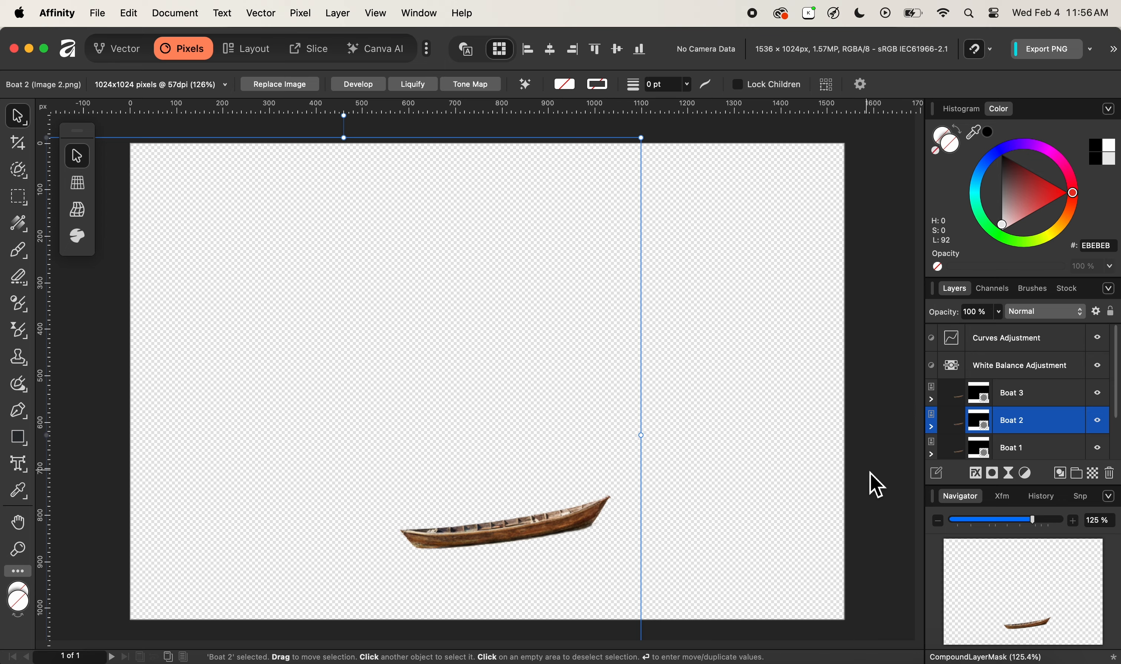
key(alt)
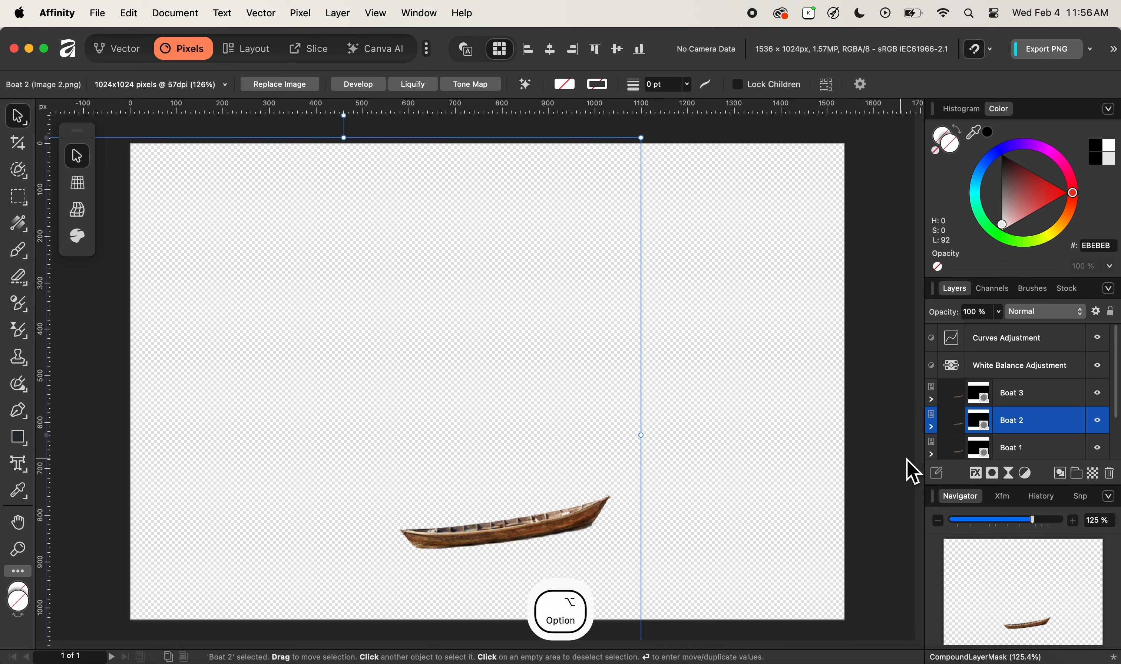
alt+click(957, 430)
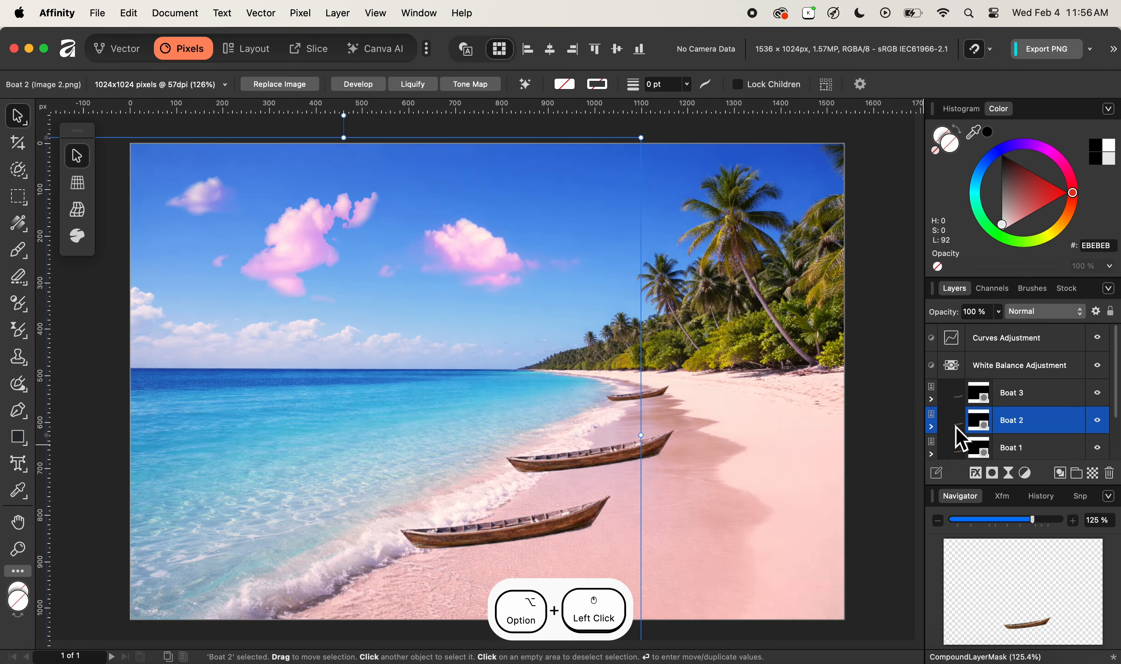
alt+click(957, 430)
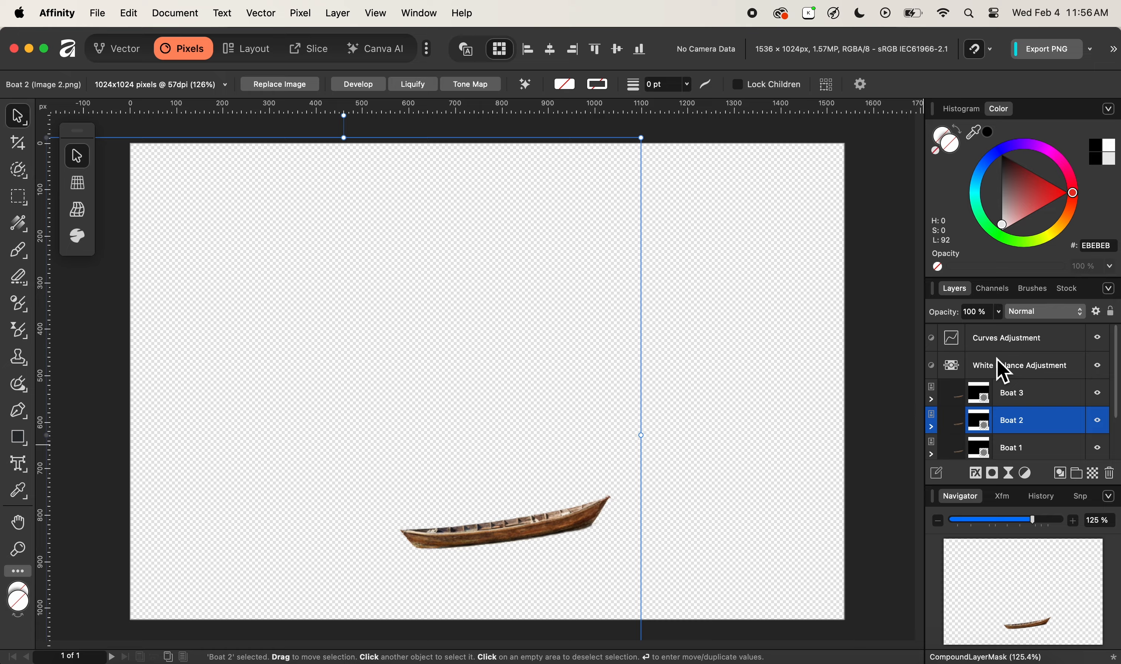
click(1004, 371)
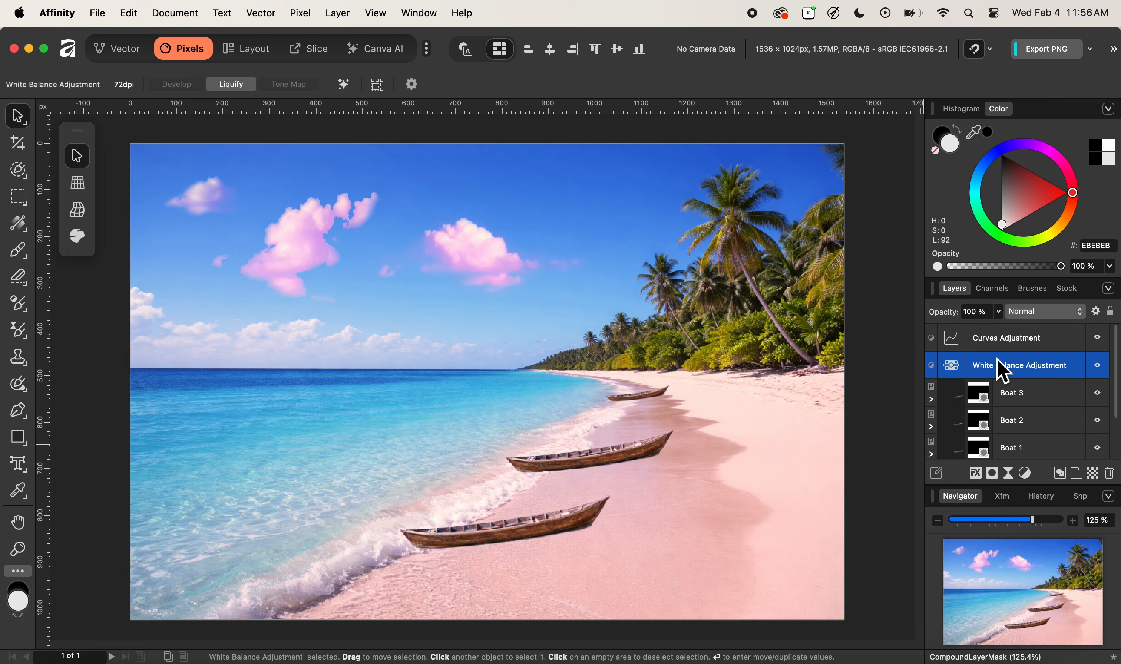
View the mask of the Boat 3 layer on its own and return to the full image.
key(alt)
click(1033, 399)
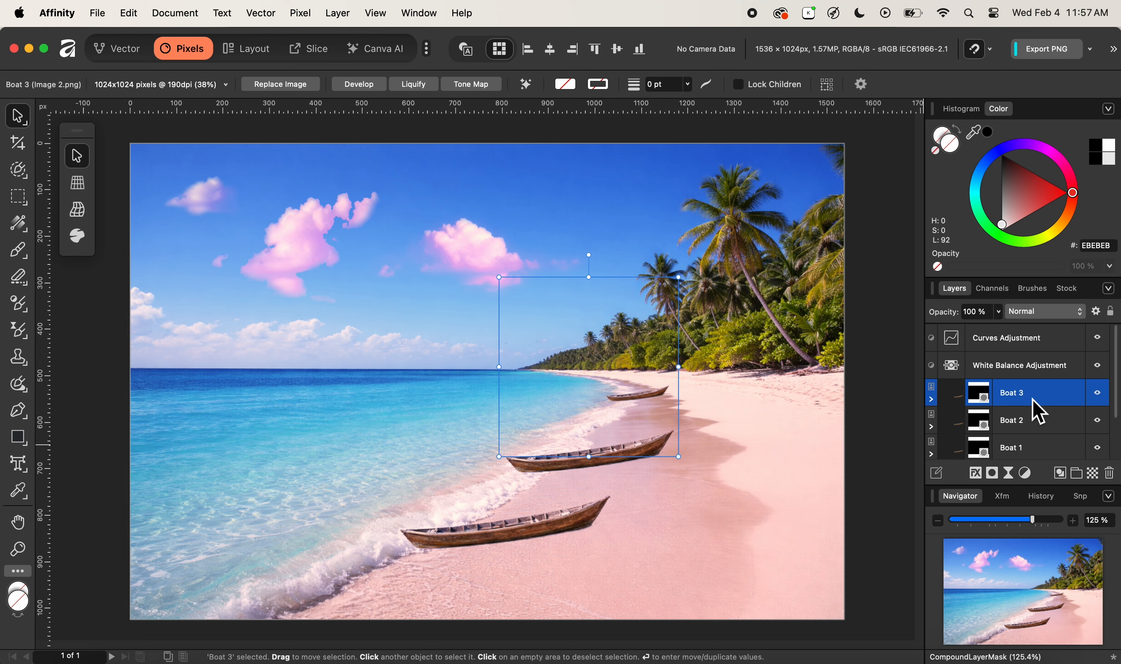
key(alt)
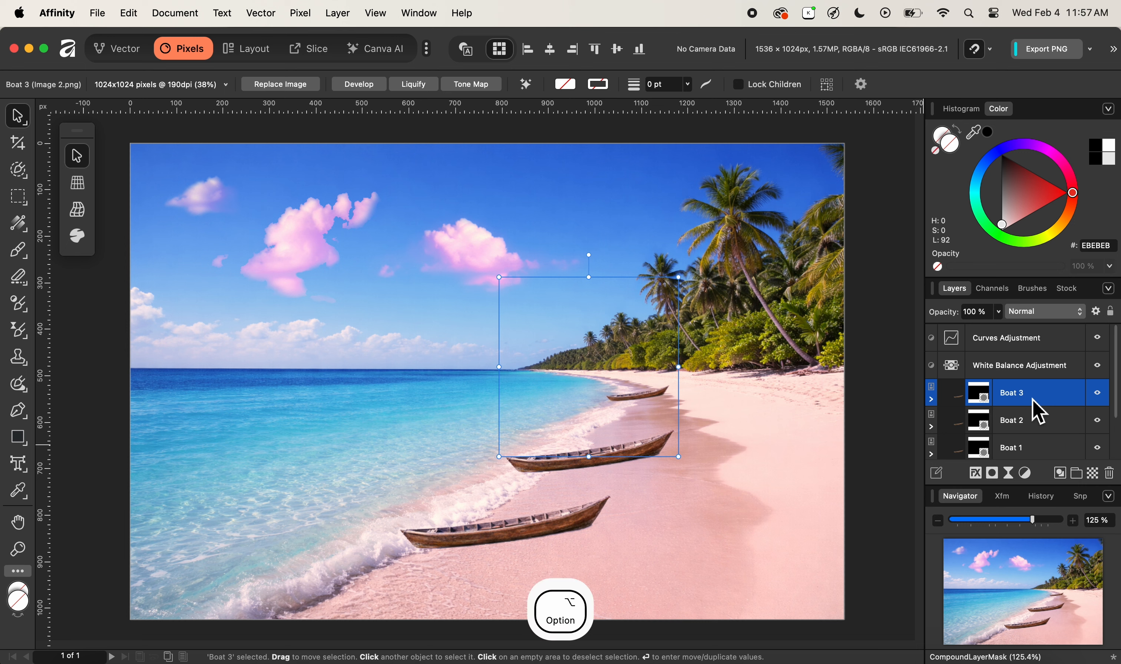
alt+click(985, 400)
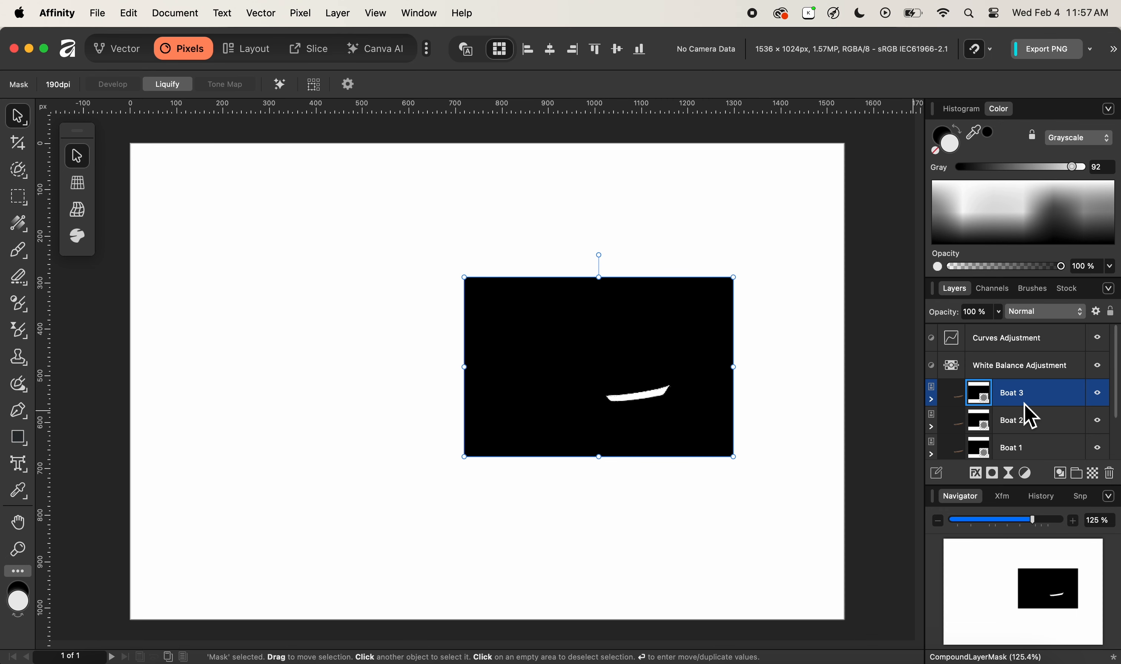
key(alt)
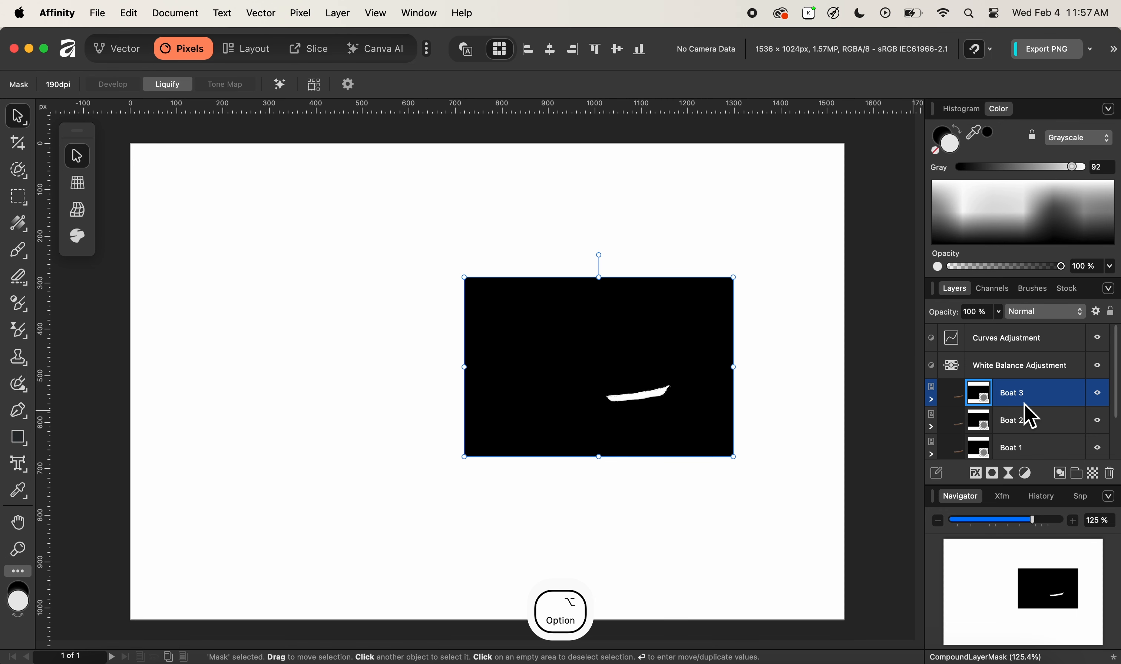
alt+click(986, 394)
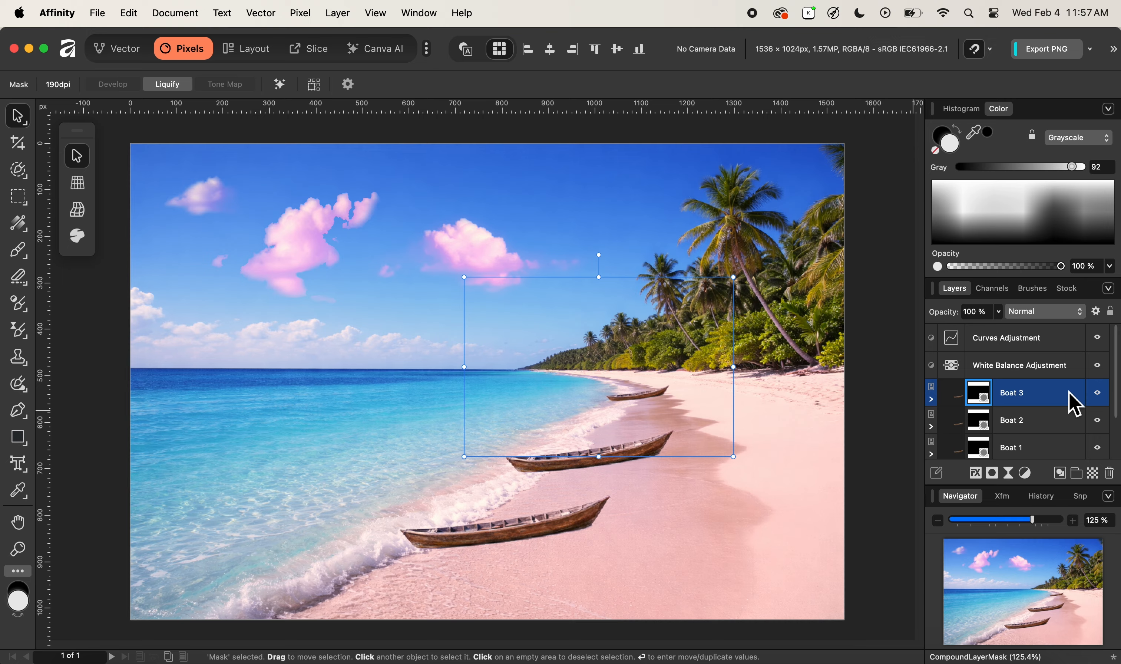
Expand the Clouds group to examine the layers inside it, and collapse it again.
scroll(1119, 390, down, 1)
drag(1119, 380, 1120, 432)
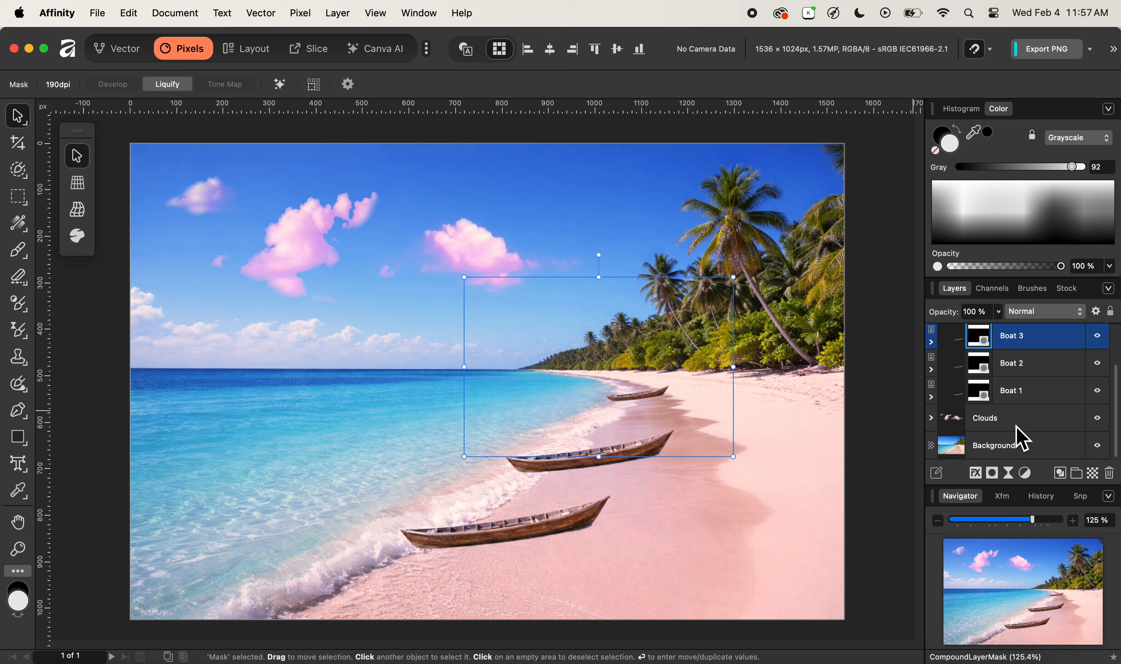
click(995, 424)
click(933, 419)
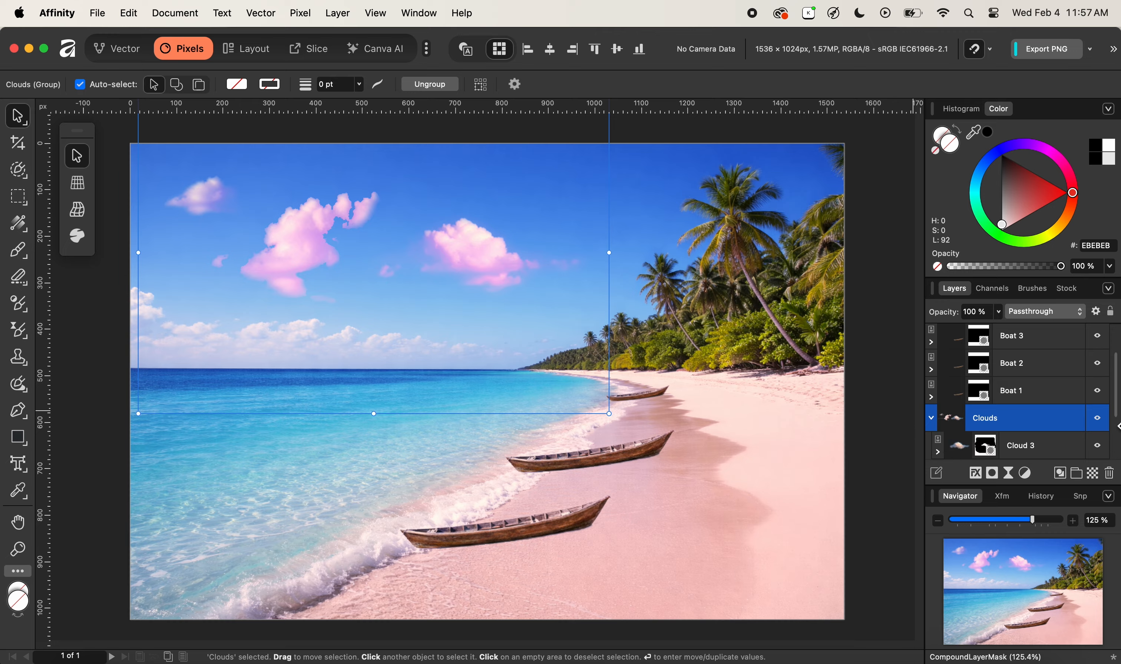
scroll(1111, 434, down, 4)
scroll(1000, 360, up, 1)
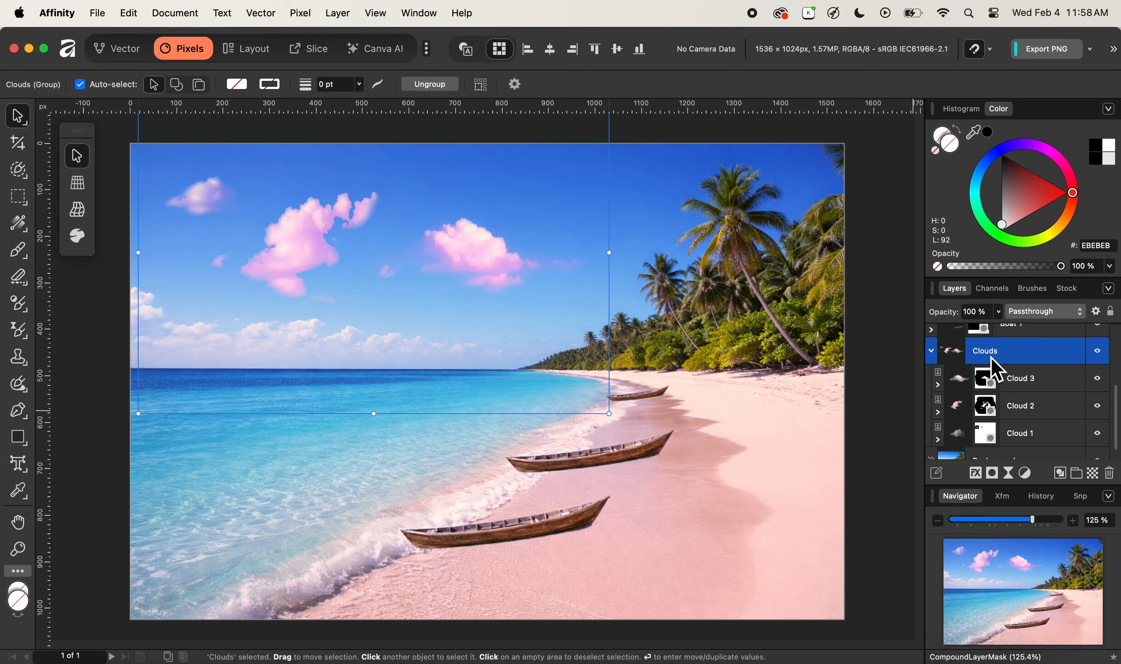
click(934, 351)
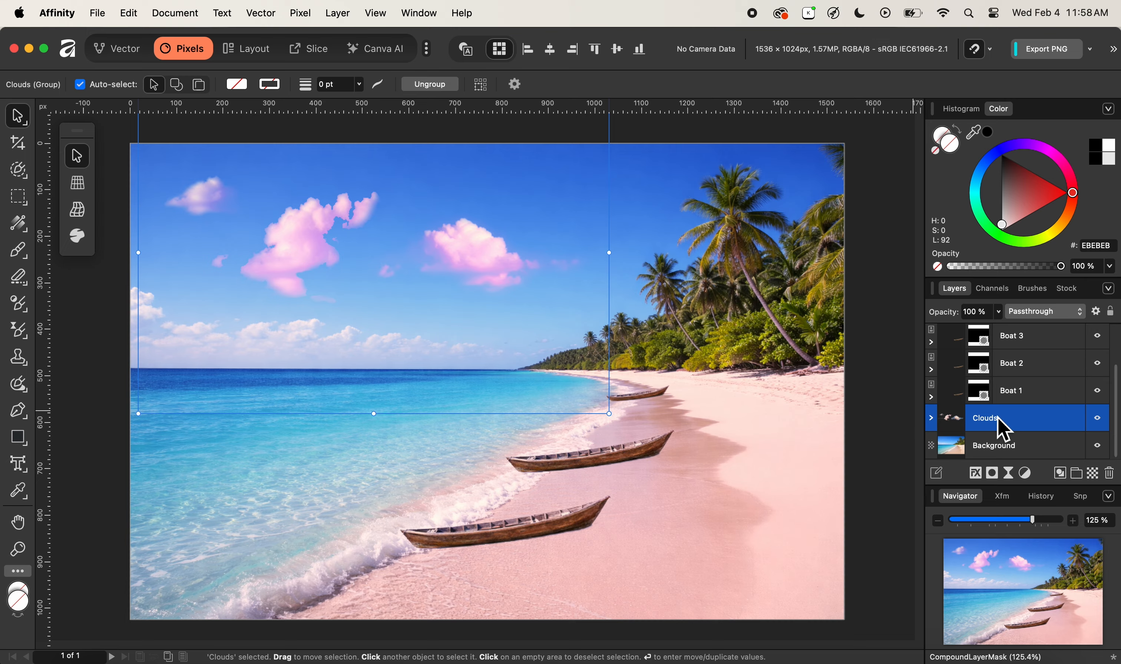
Isolate the whole Clouds group to view it without the other layers, and return to the full image.
key(alt)
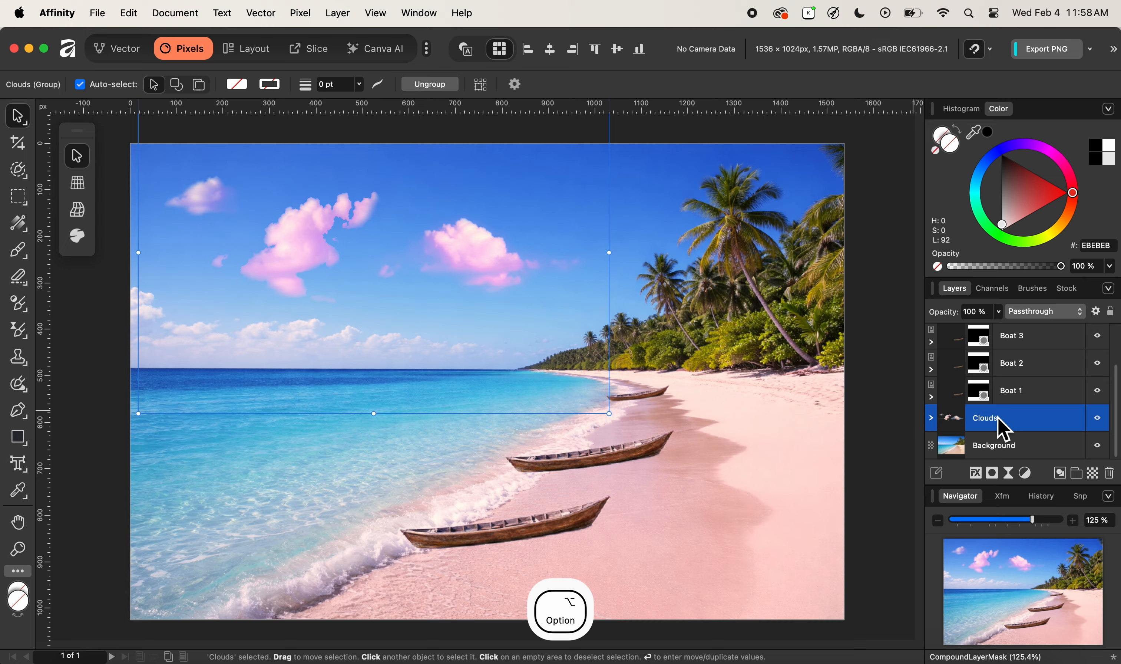
alt+click(959, 422)
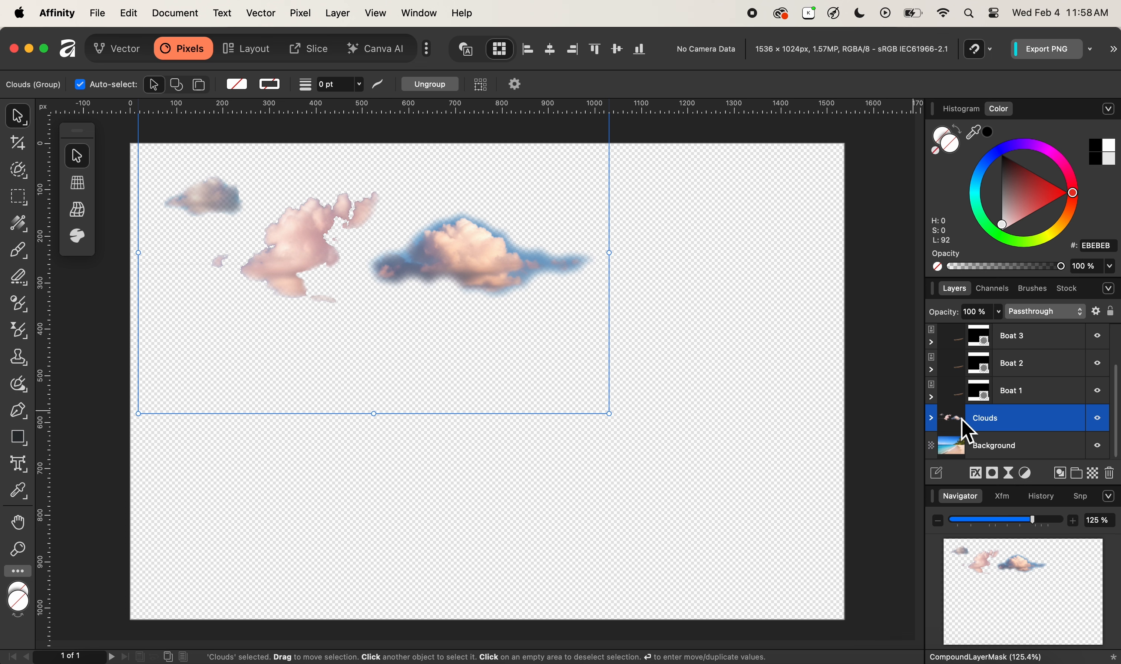
key(alt)
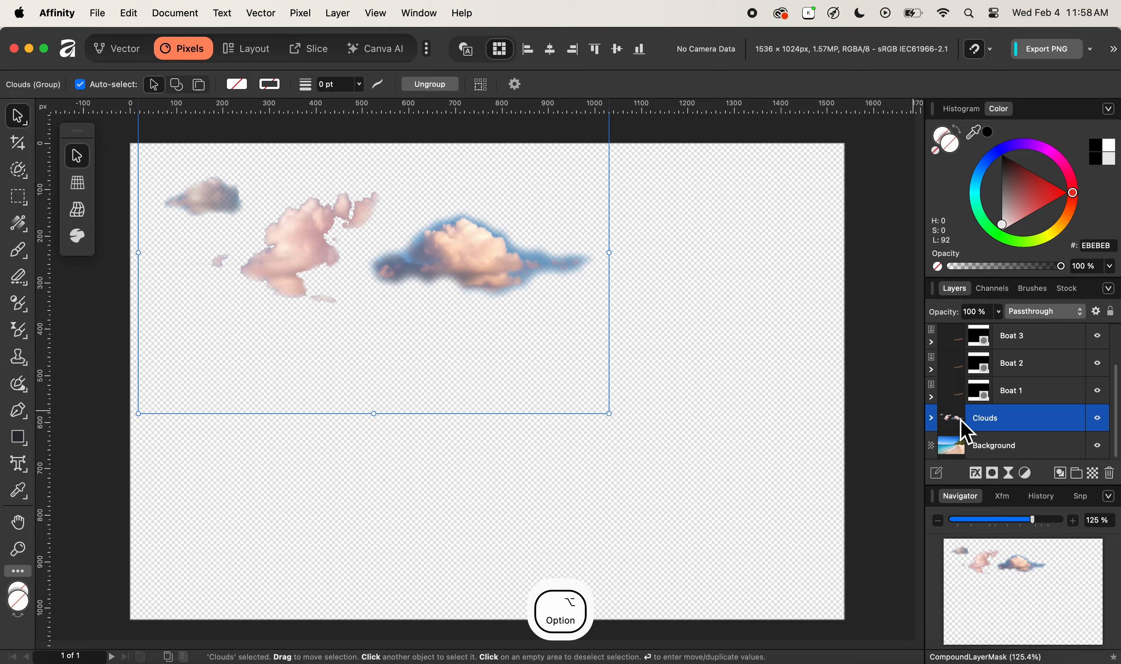
alt+click(957, 430)
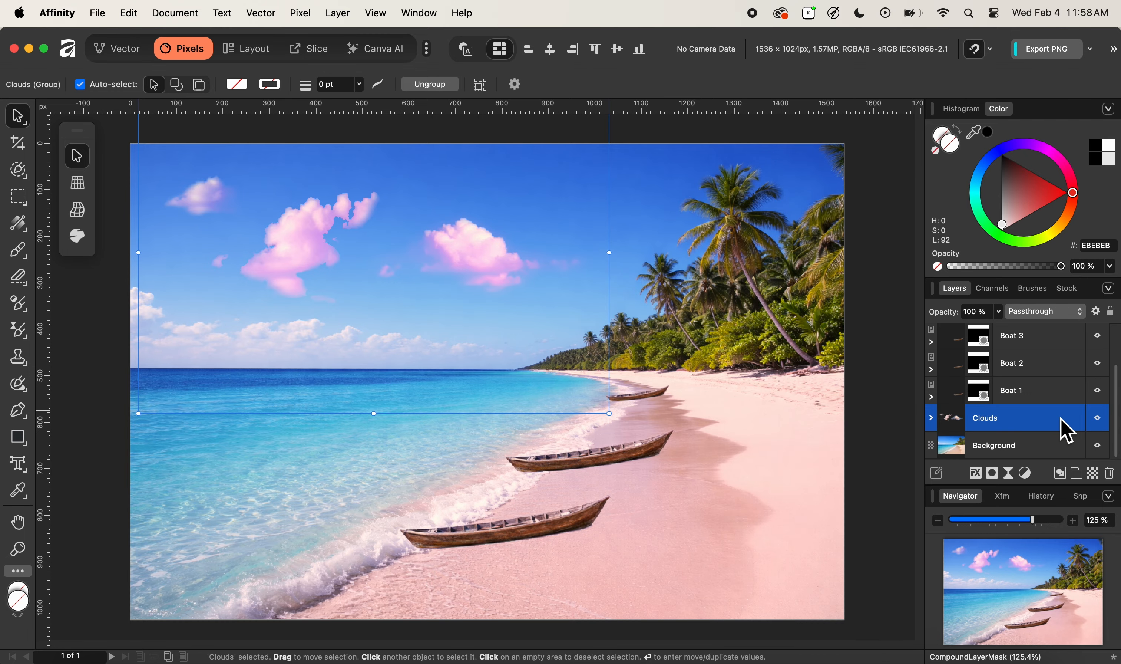
Mask the Curves Adjustment off the beach and palm trees by painting black, reducing the brush to 111.3 px for the narrow far shoreline.
drag(1119, 418, 1119, 380)
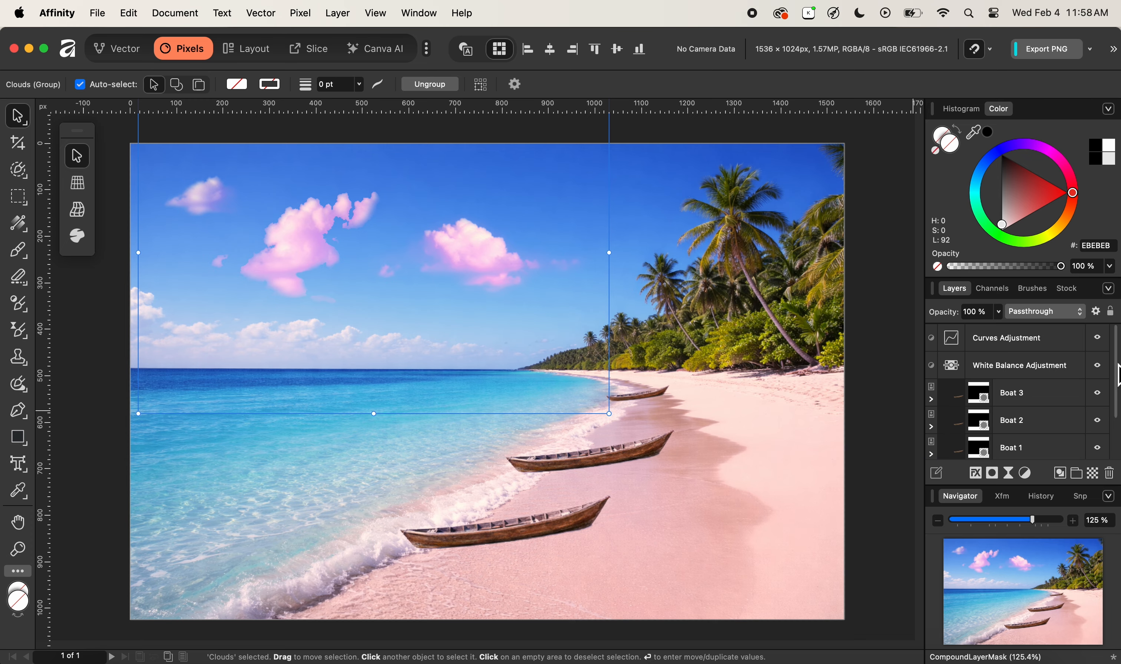
click(984, 342)
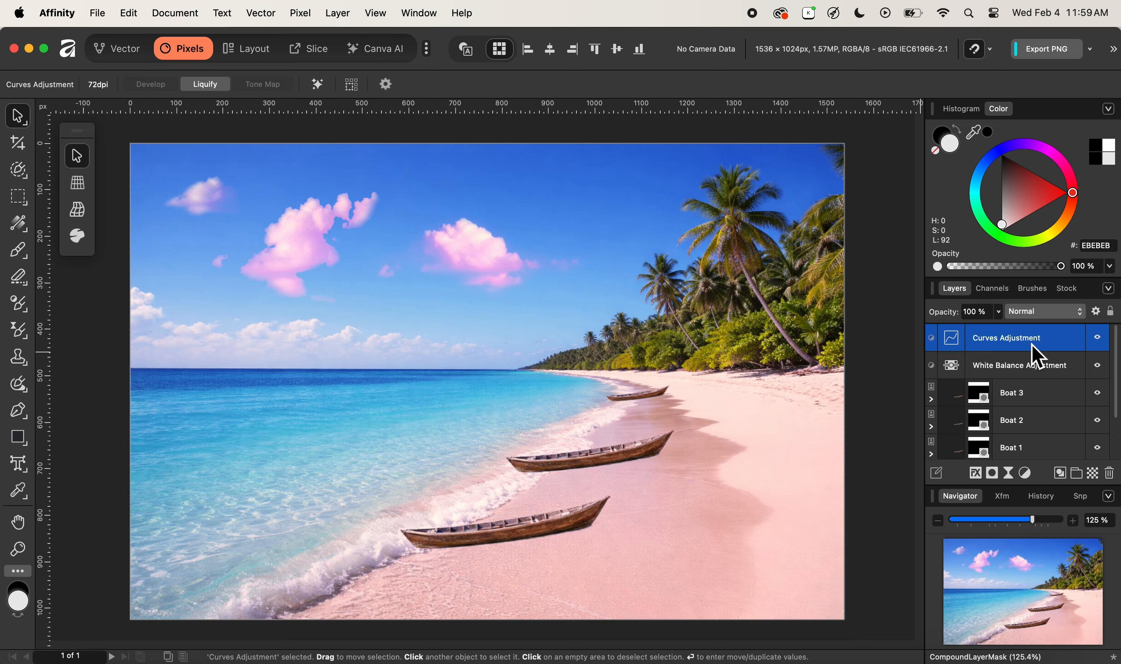
click(20, 250)
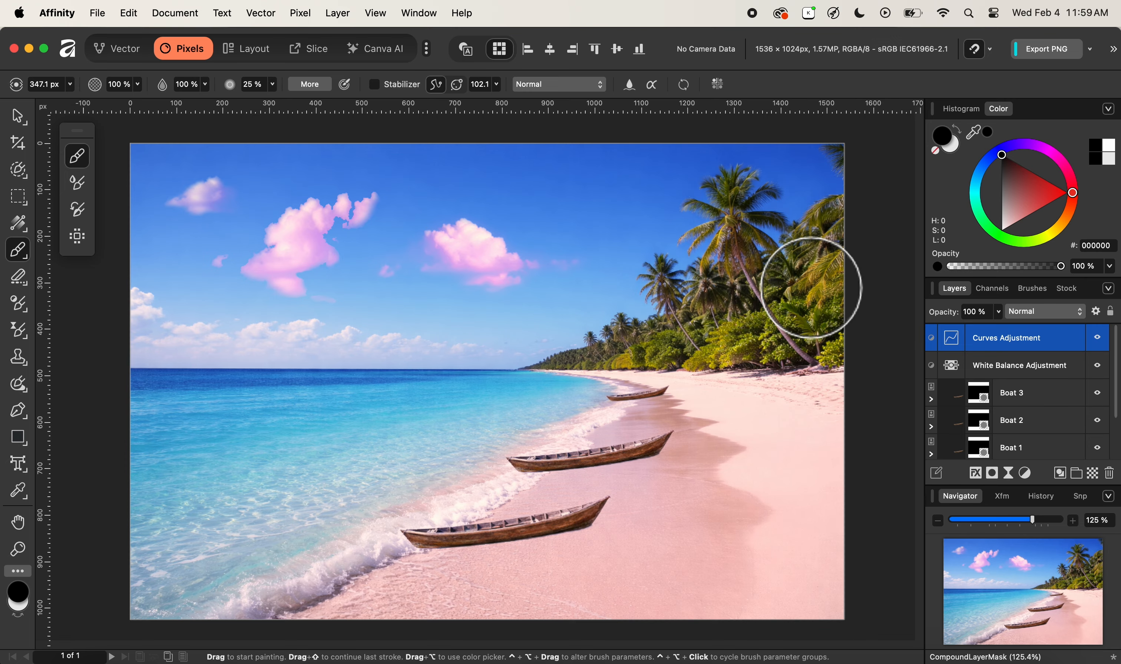
mouse_move(826, 253)
mouse_down()
mouse_move(794, 333)
mouse_move(822, 458)
mouse_move(823, 403)
mouse_move(830, 544)
mouse_move(743, 528)
mouse_move(730, 385)
mouse_move(652, 456)
mouse_move(661, 403)
mouse_move(603, 547)
mouse_move(577, 576)
mouse_move(706, 418)
mouse_move(697, 349)
mouse_up()
key(bracketleft)
key(bracketleft)
key(bracketleft)
key(bracketleft)
key(bracketleft)
key(bracketleft)
key(bracketleft)
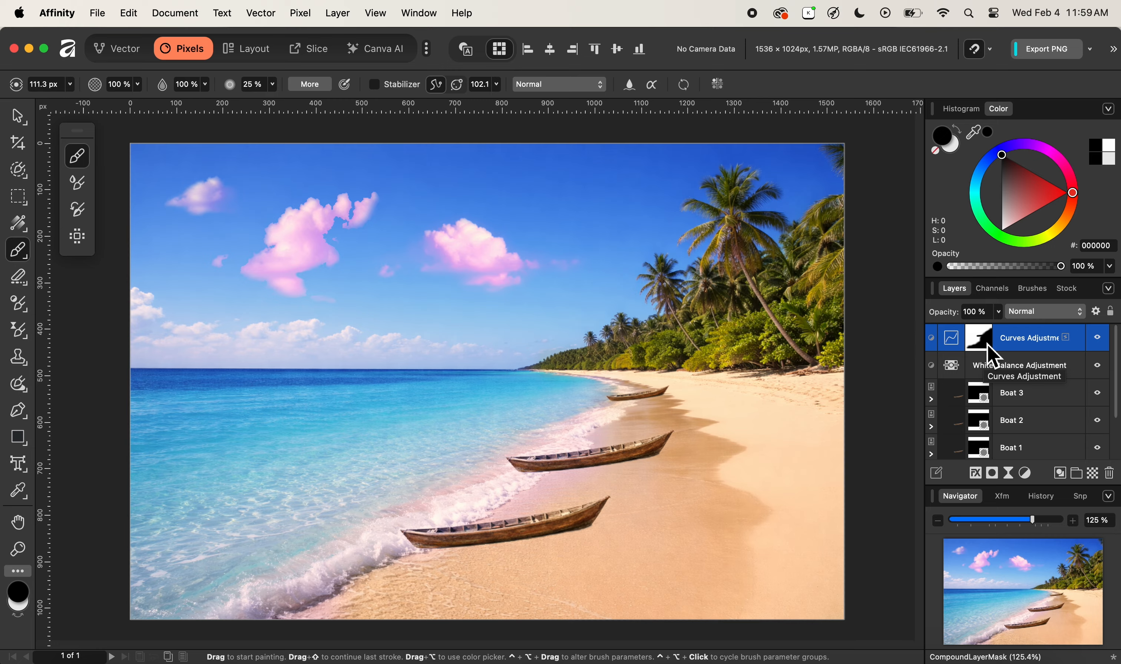
Show the Curves Adjustment's mask in isolation, paint black along the edges of its masked area to refine it, and return to the full image.
key(alt)
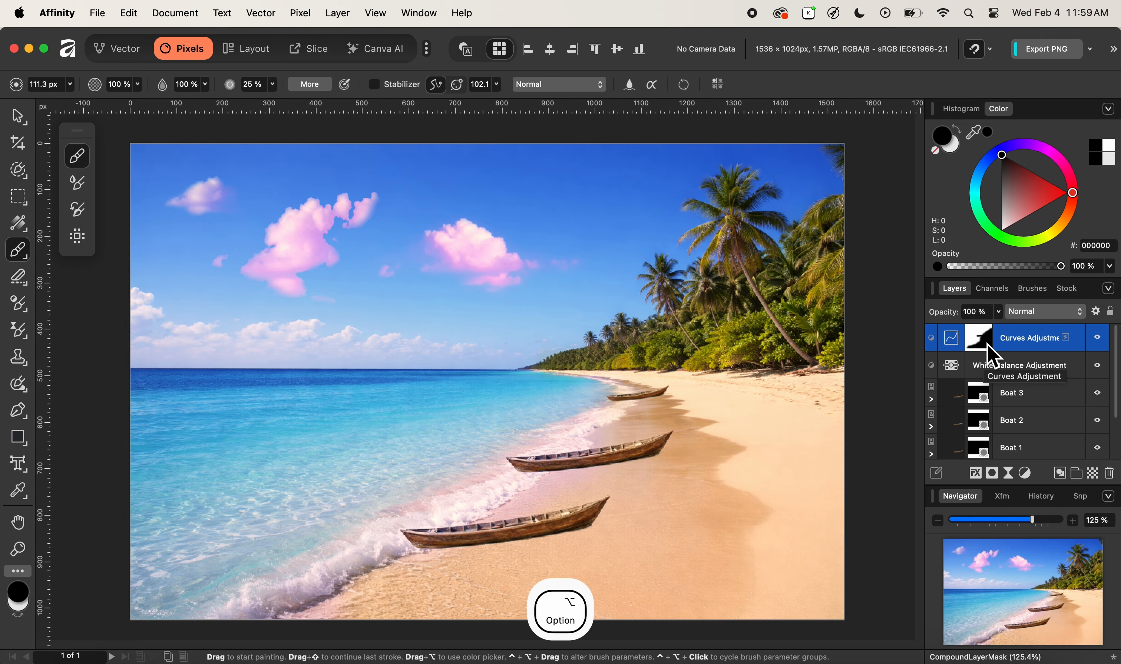
alt+click(988, 344)
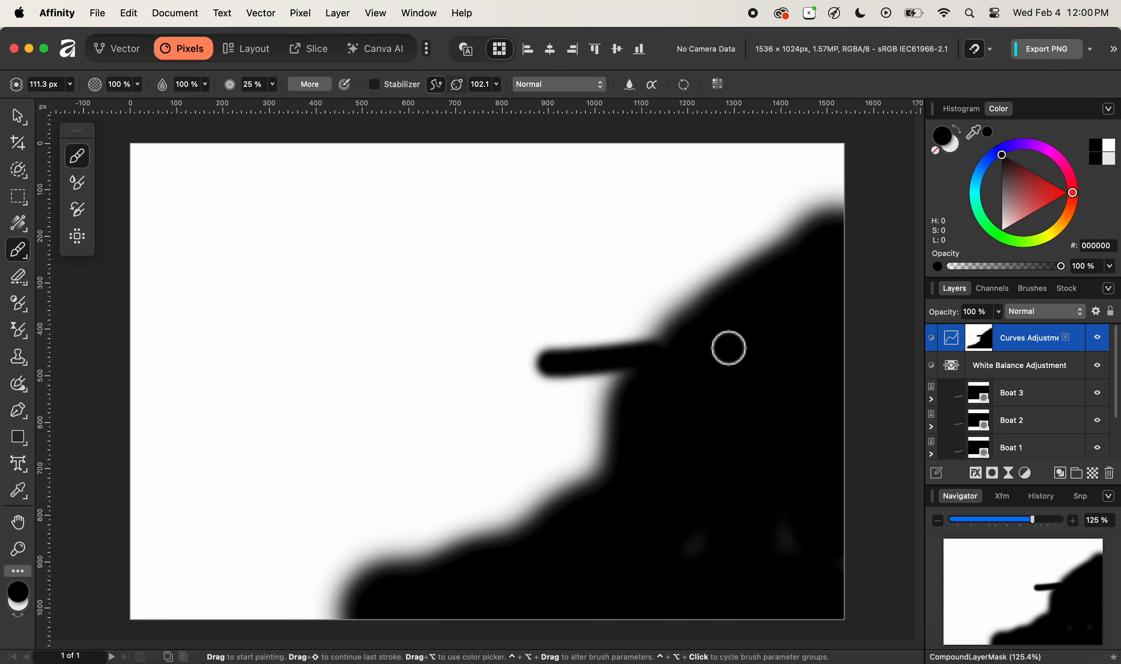
mouse_move(721, 358)
mouse_down()
mouse_move(707, 316)
mouse_move(674, 356)
mouse_move(857, 216)
mouse_move(814, 265)
mouse_move(721, 328)
mouse_move(612, 378)
mouse_move(564, 378)
mouse_move(645, 386)
mouse_move(660, 439)
mouse_move(635, 392)
mouse_move(642, 469)
mouse_move(614, 387)
mouse_move(627, 508)
mouse_move(607, 493)
mouse_move(751, 493)
mouse_move(766, 468)
mouse_up()
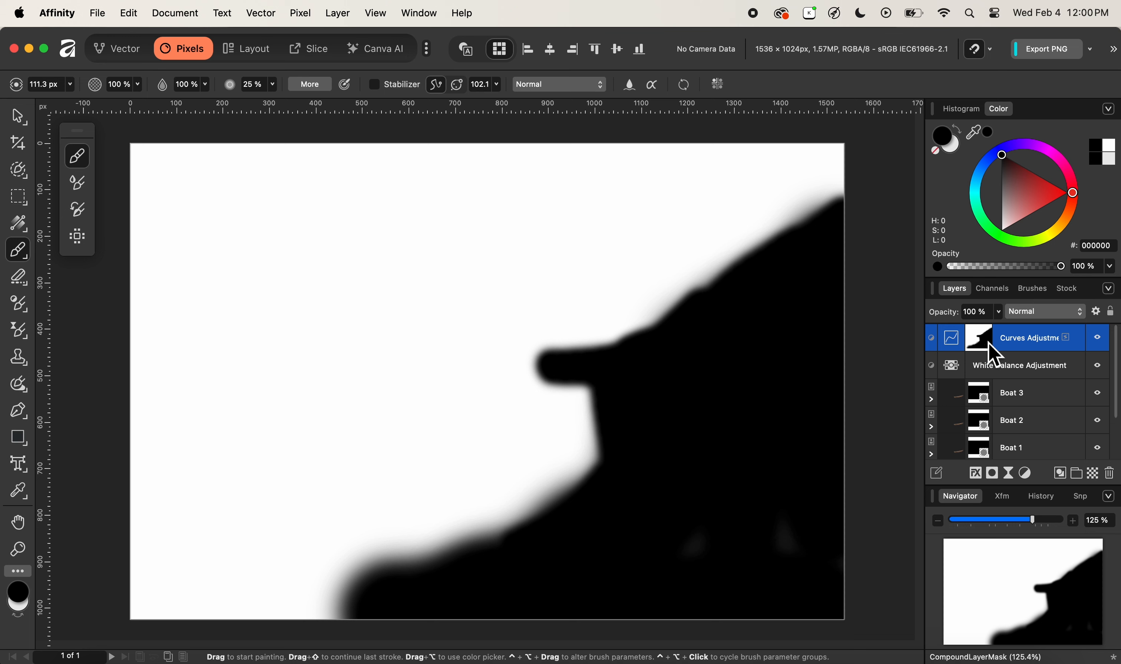
key(alt)
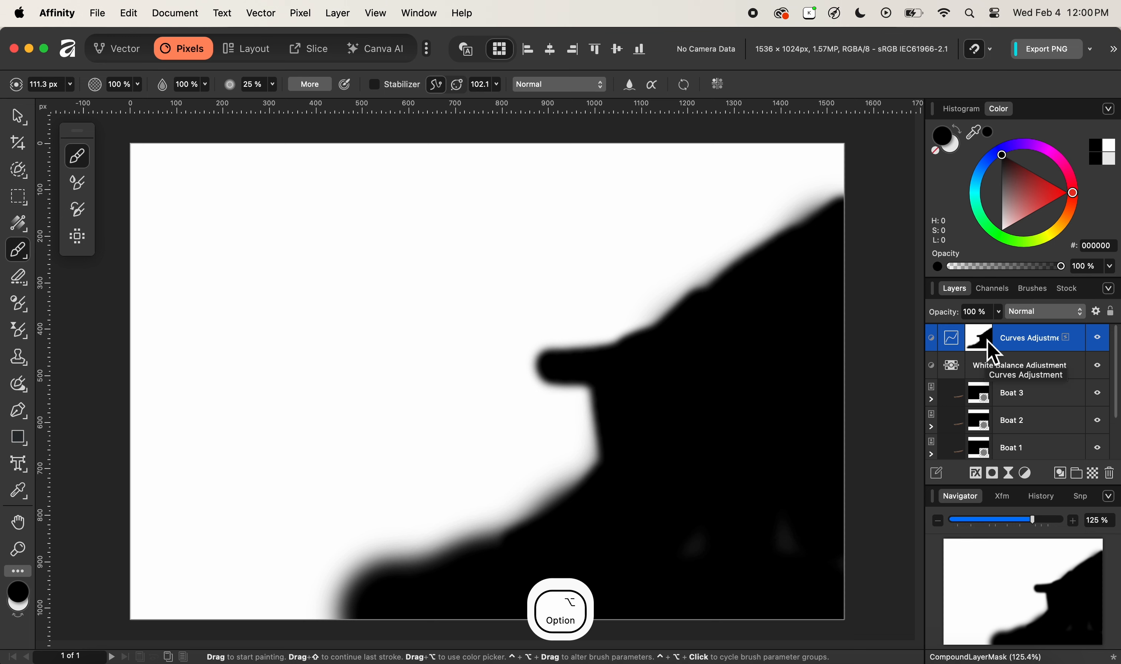
alt+click(987, 341)
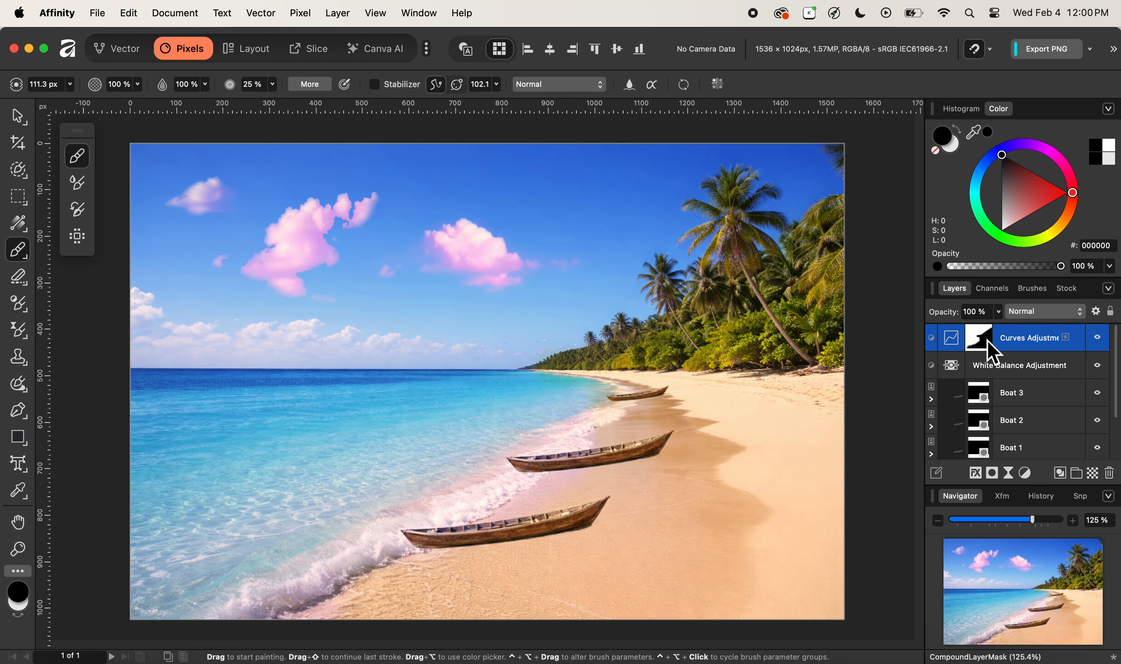